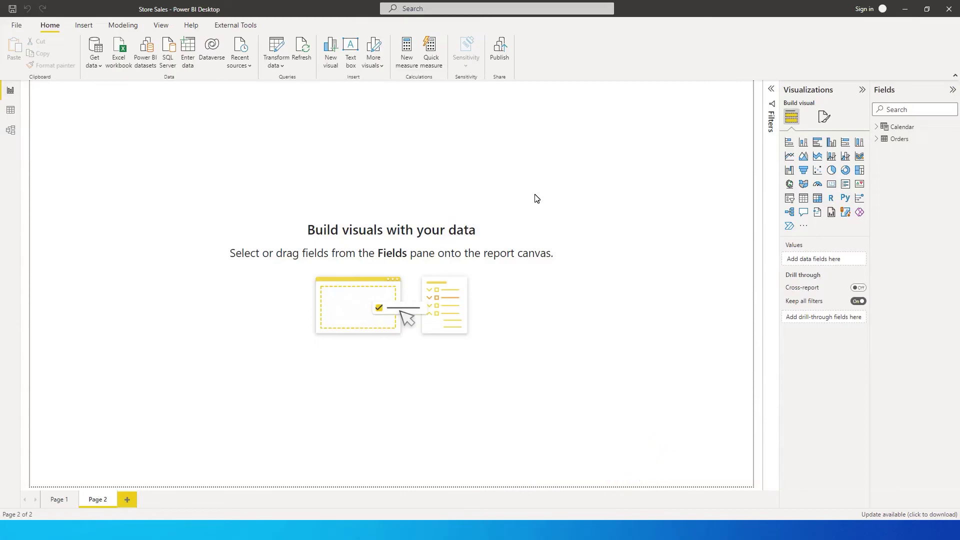
# Switch to Data view to see the Calendar table's rows
pyautogui.click(10, 110)
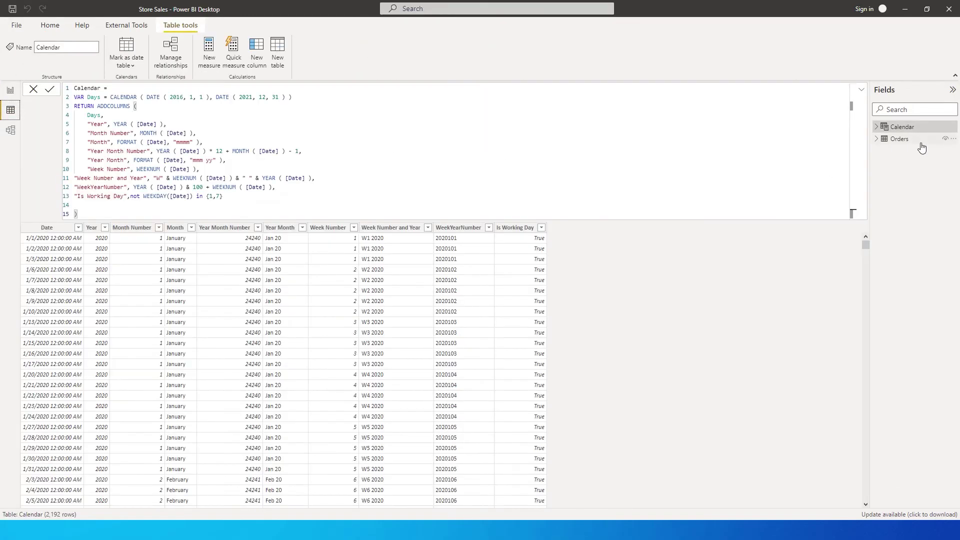
# Review the Orders table's Category values (Furniture, Office Supplies, Technology), then return to the report page
pyautogui.click(900, 140)
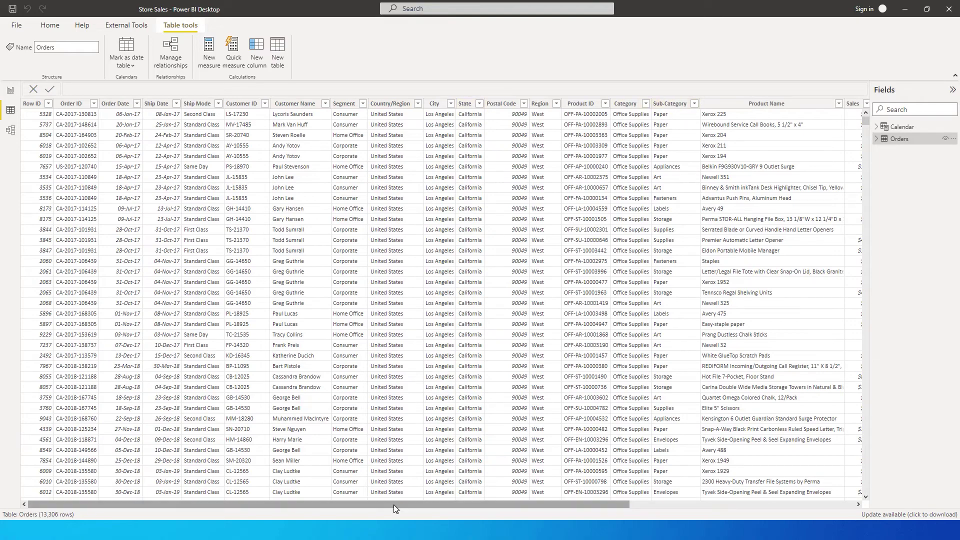
pyautogui.moveTo(394, 505); pyautogui.dragTo(607, 506)
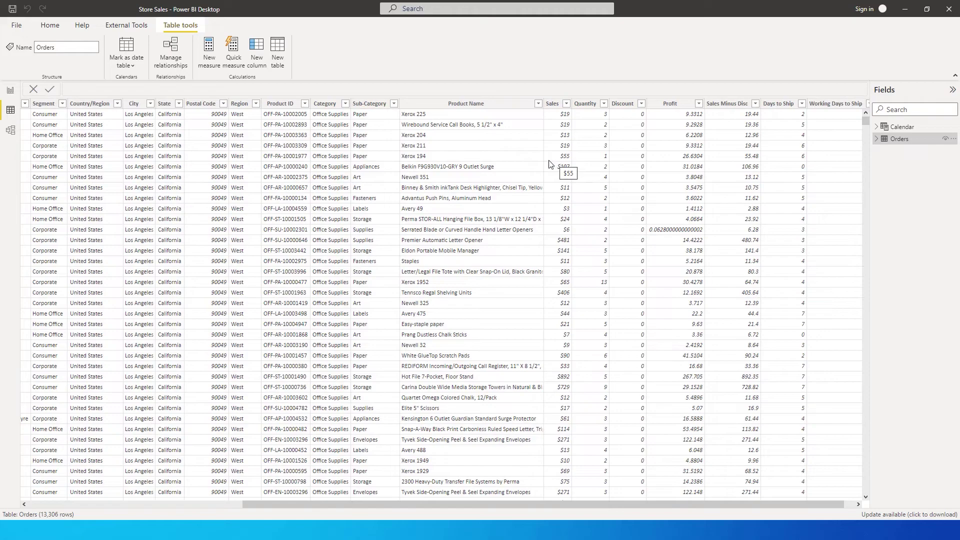
pyautogui.click(349, 104)
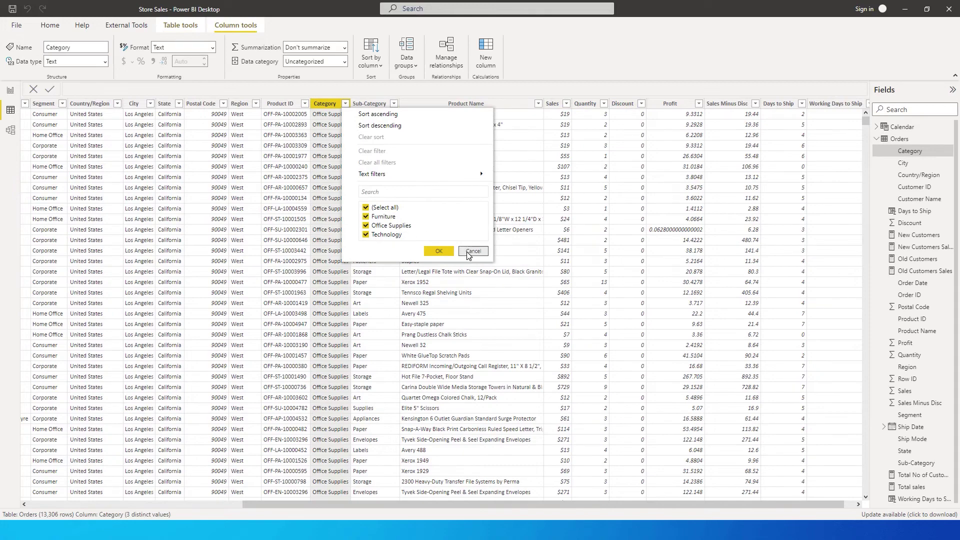
pyautogui.click(472, 251)
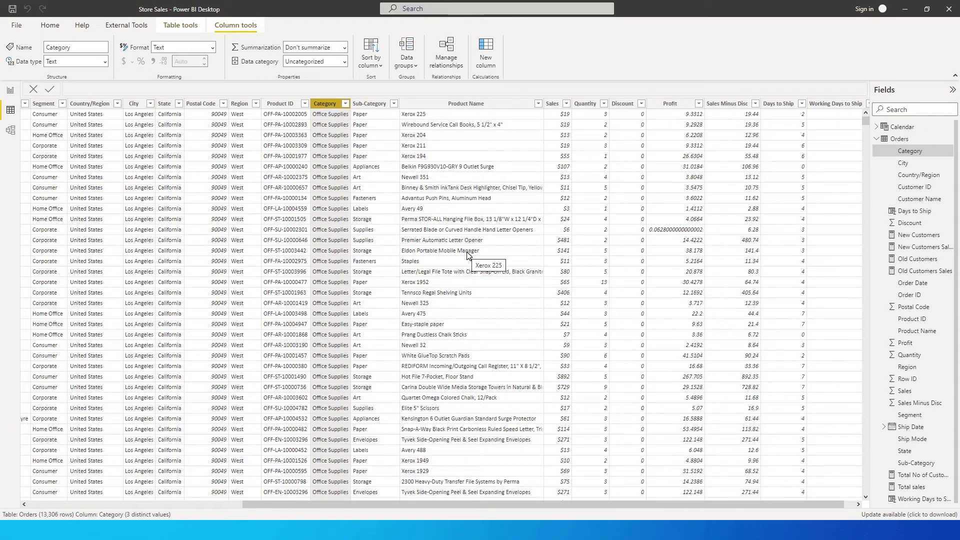
pyautogui.click(10, 90)
# Start a new calculated table named Furniture_Summary from the Modeling ribbon
pyautogui.click(122, 27)
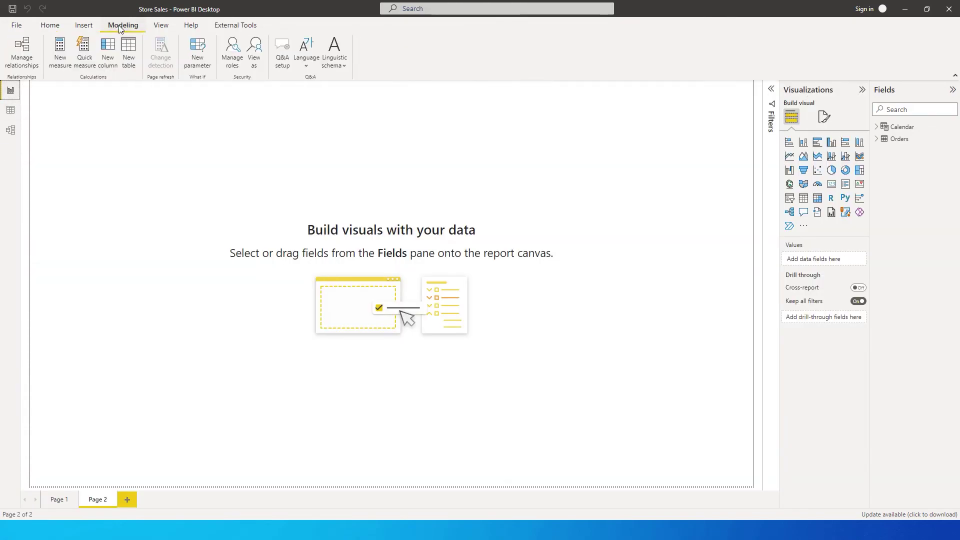
pyautogui.click(129, 53)
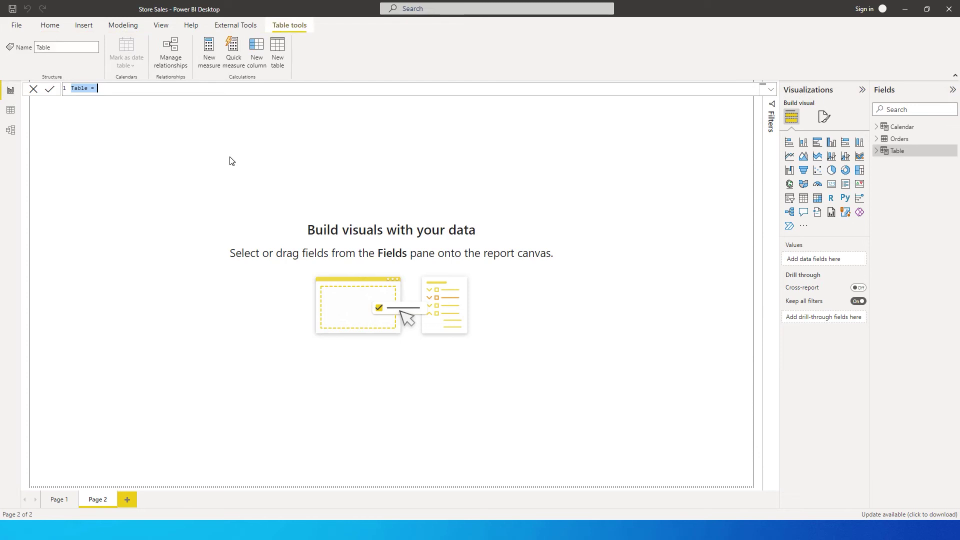
pyautogui.write('Furniture-Summary')
pyautogui.hotkey('ctrl', 'Left')
pyautogui.press('BackSpace')
pyautogui.write('_')
pyautogui.press('End')
# Define it as SUMMARIZE(Orders, Orders[Category], Orders[Sub-Category], Orders[Sales]) and view its rows
pyautogui.write('= ')
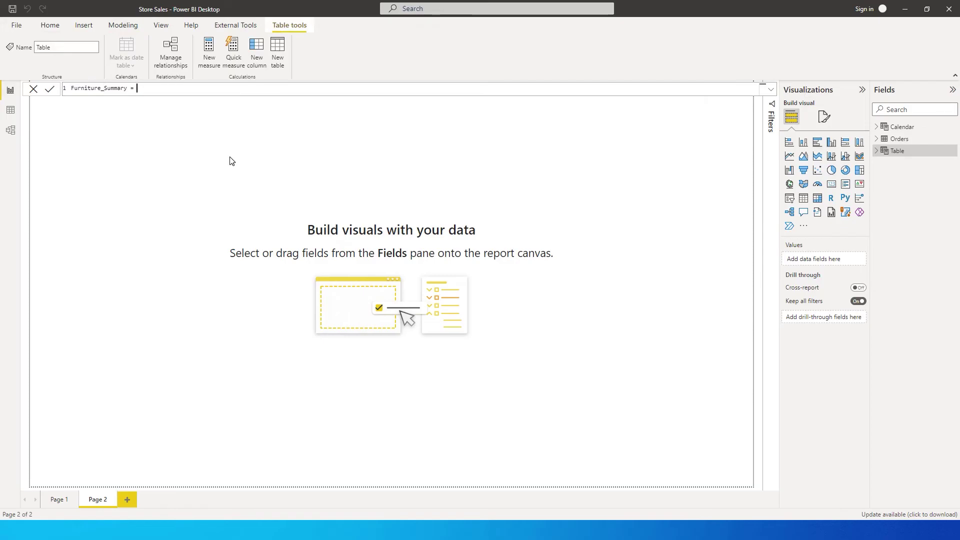
pyautogui.write('Sum')
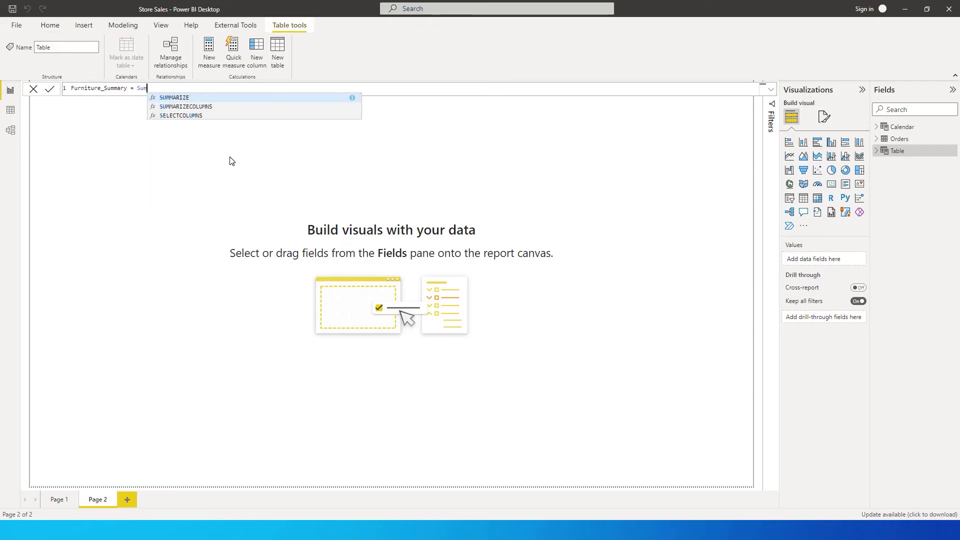
pyautogui.press('Tab')
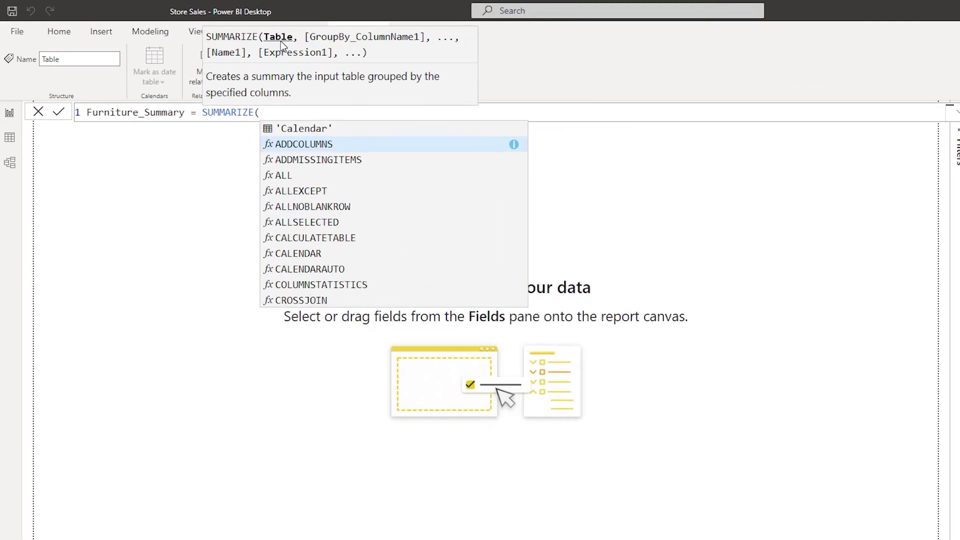
pyautogui.write('orders')
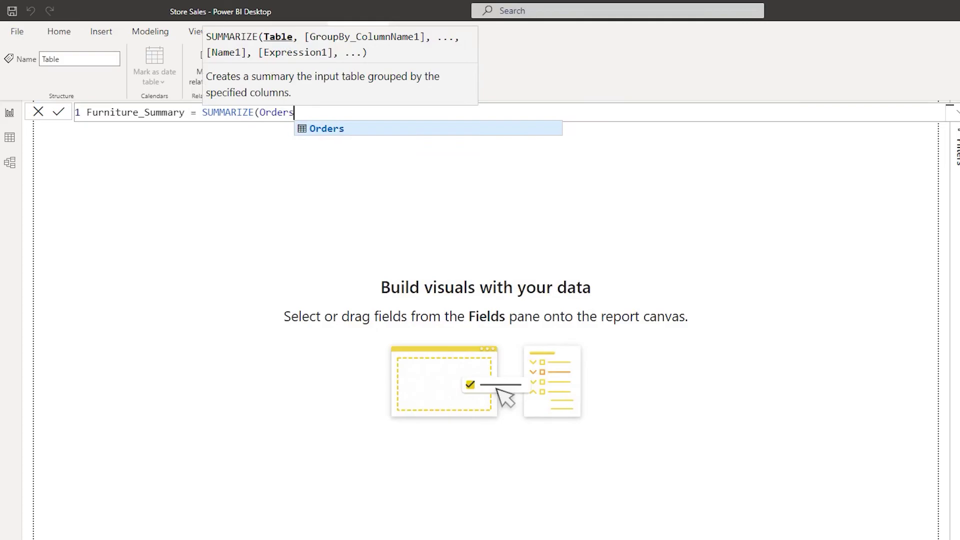
pyautogui.write(',')
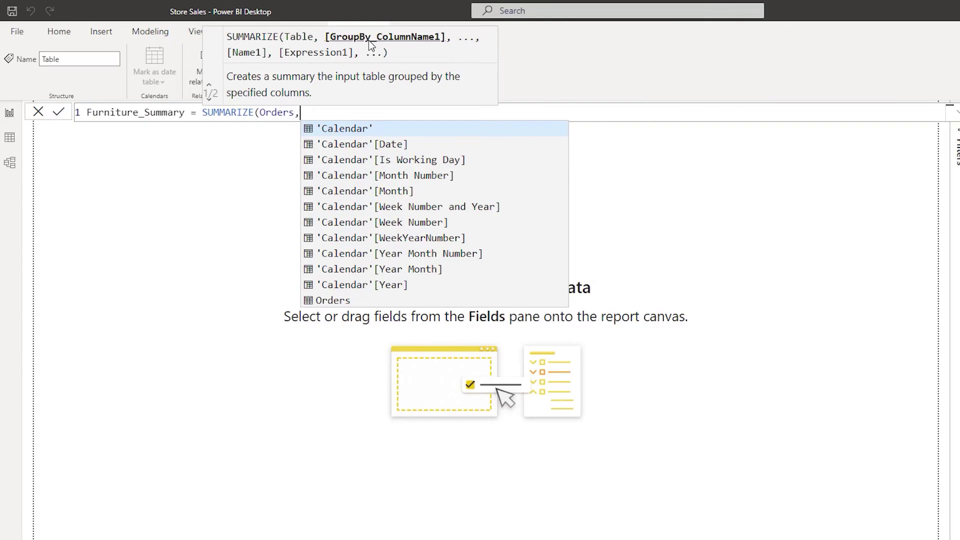
pyautogui.write('cat')
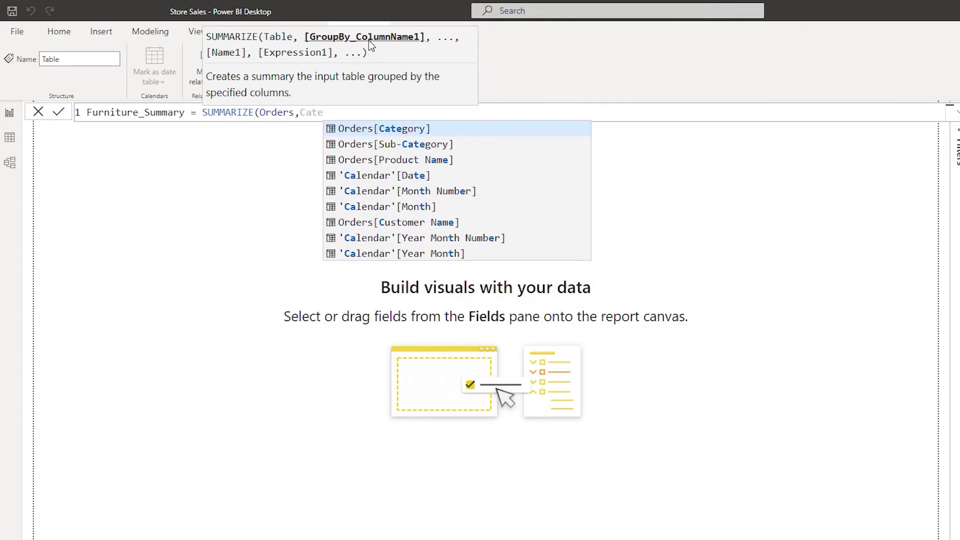
pyautogui.press('Tab')
pyautogui.write(',')
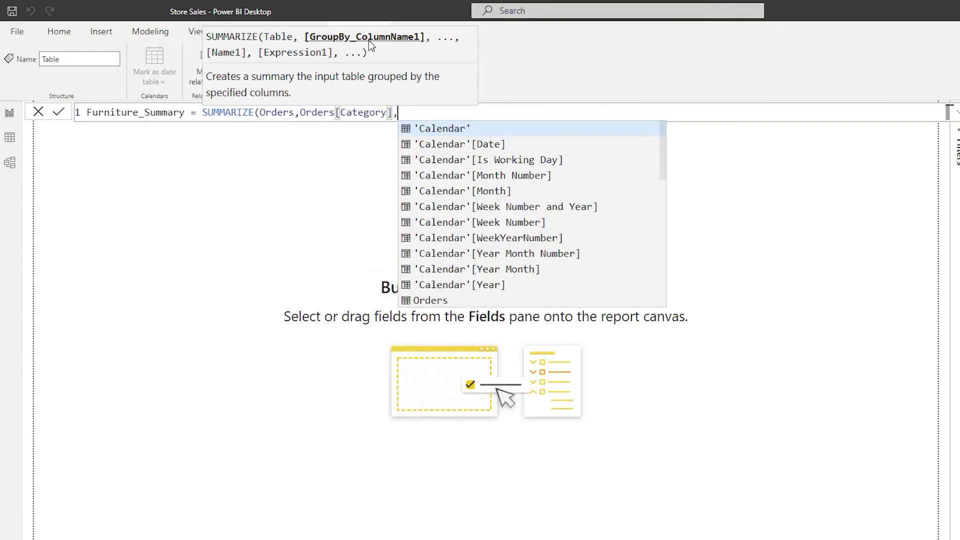
pyautogui.press('Escape')
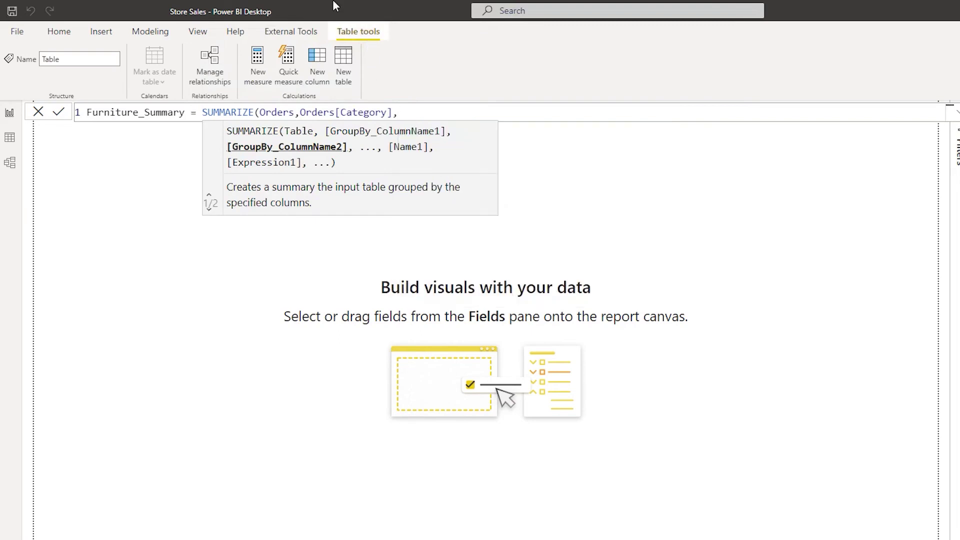
pyautogui.write('Sub')
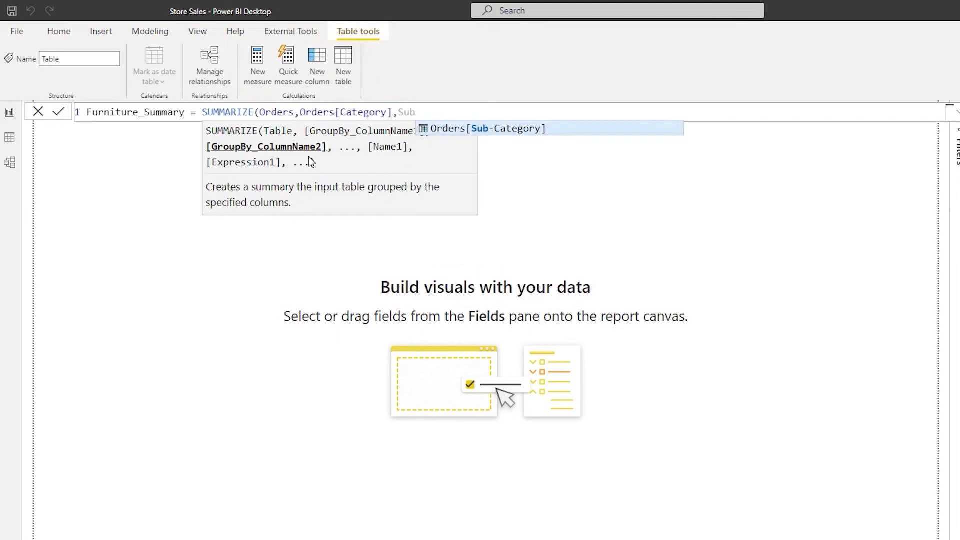
pyautogui.press('Tab')
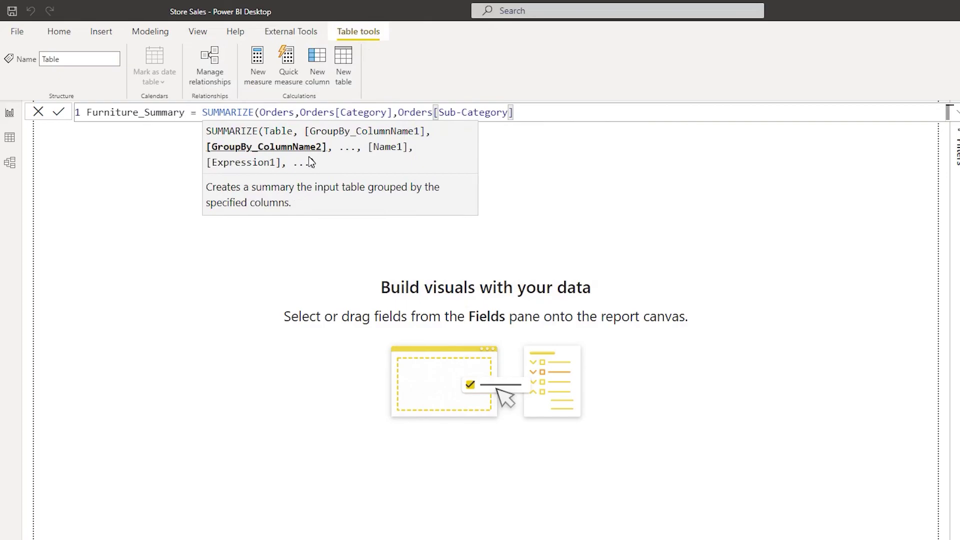
pyautogui.write(',')
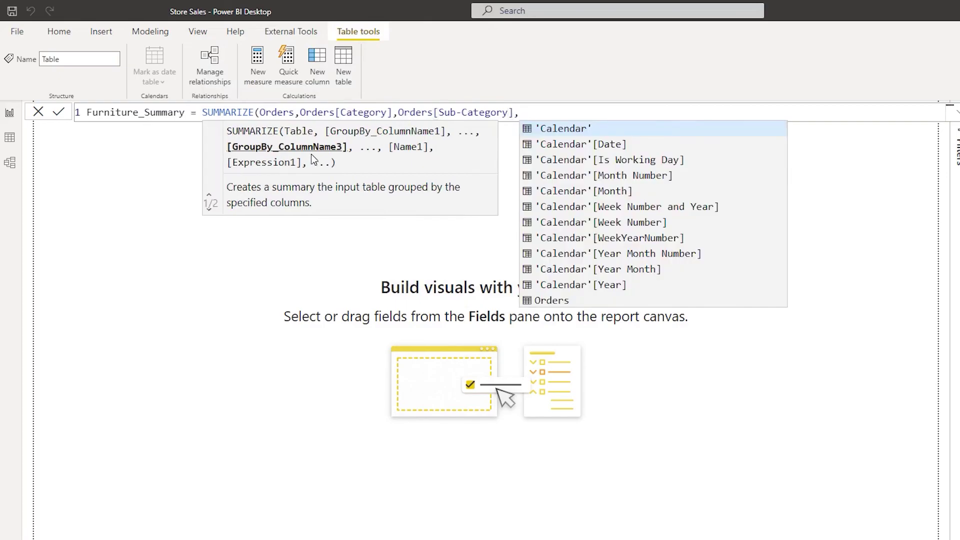
pyautogui.write('Sale')
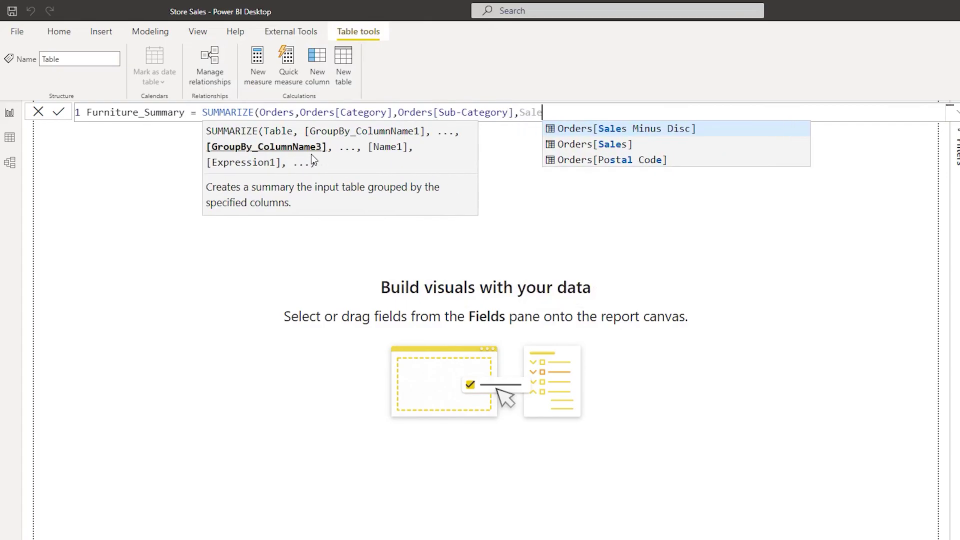
pyautogui.press('Down')
pyautogui.press('Tab')
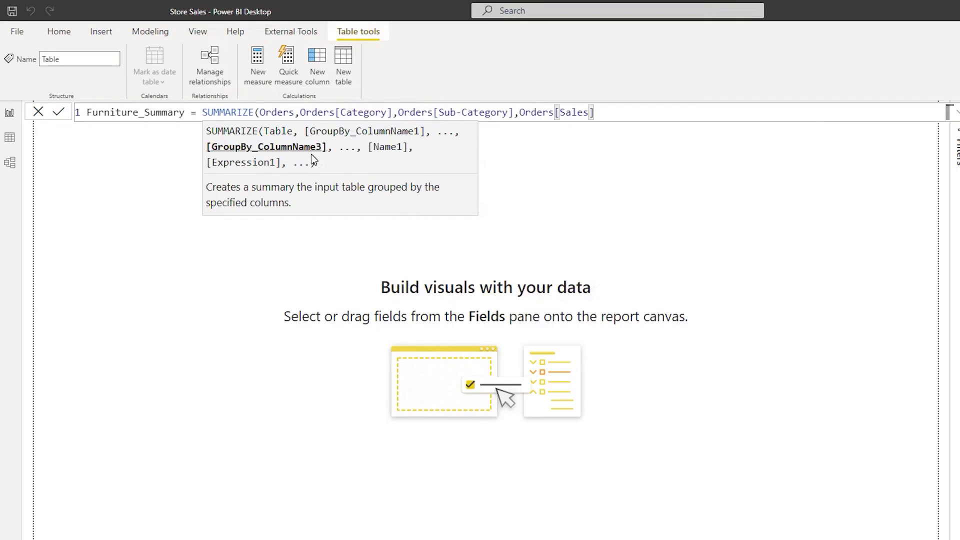
pyautogui.write(')')
pyautogui.press('Return')
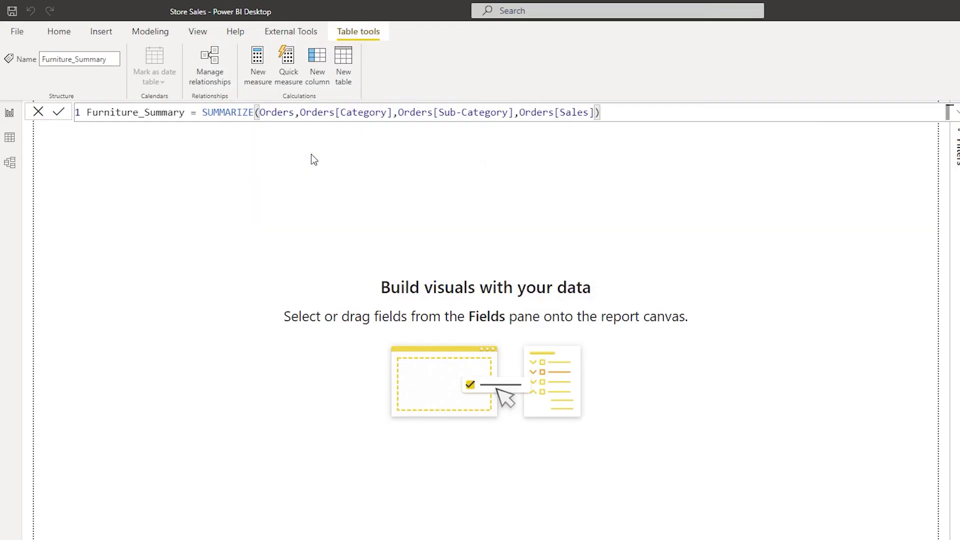
pyautogui.click(11, 142)
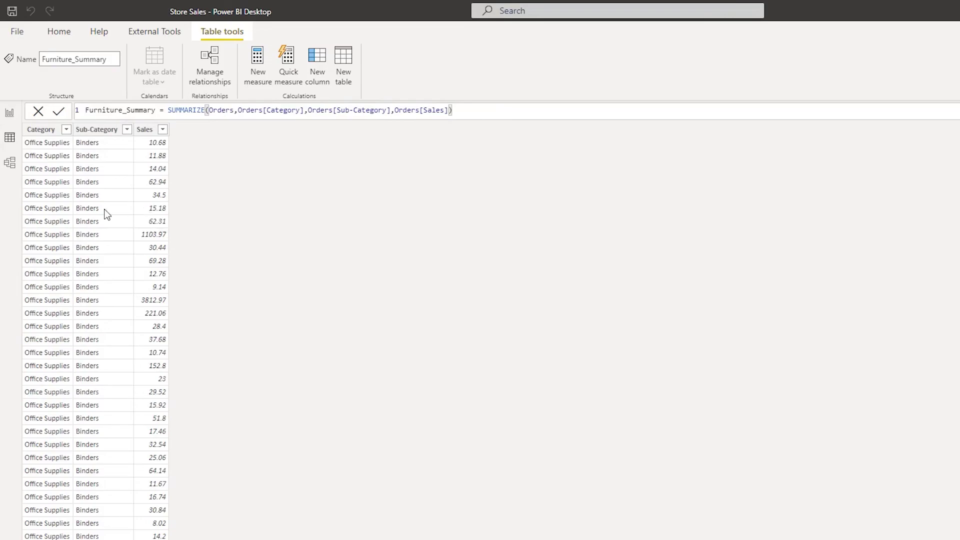
pyautogui.scroll(-10, 65, 156)
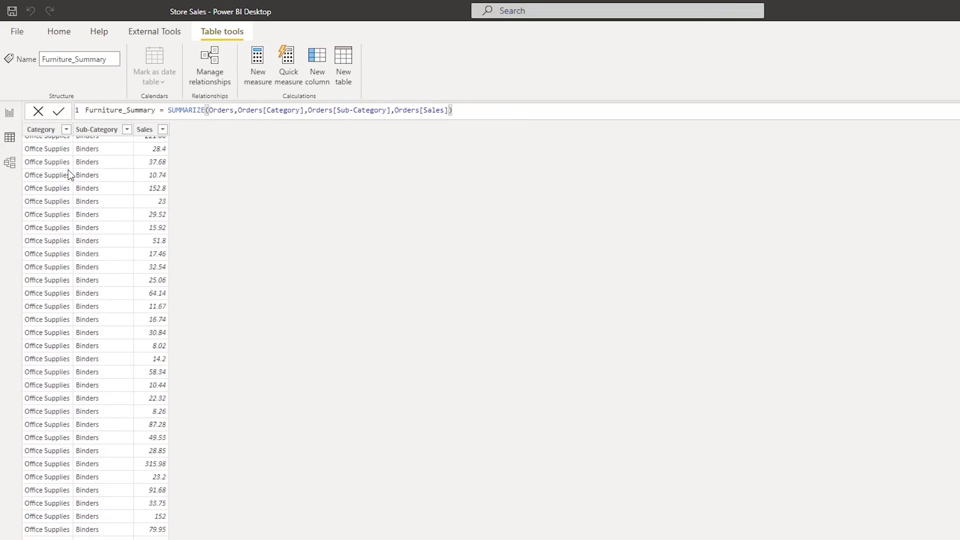
pyautogui.scroll(-8, 71, 178)
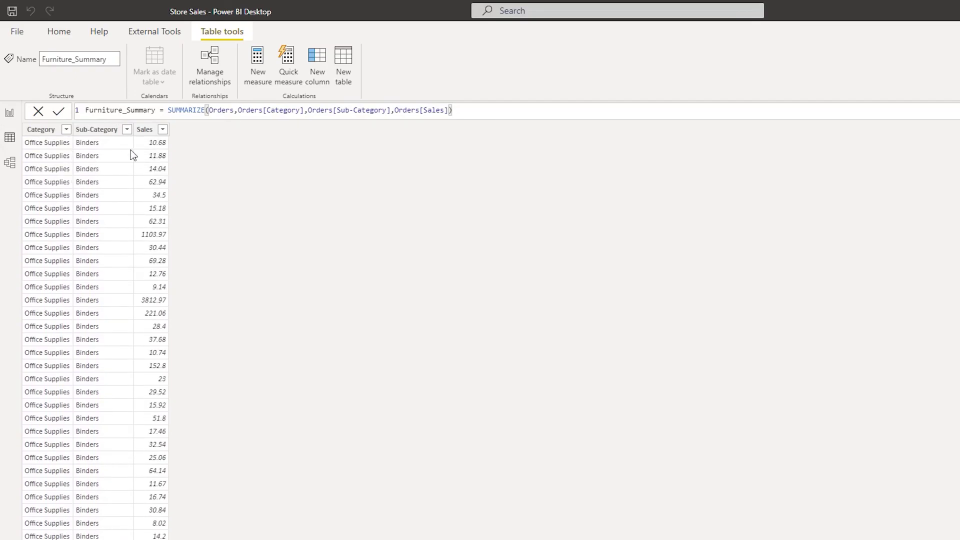
pyautogui.scroll(-8, 113, 157)
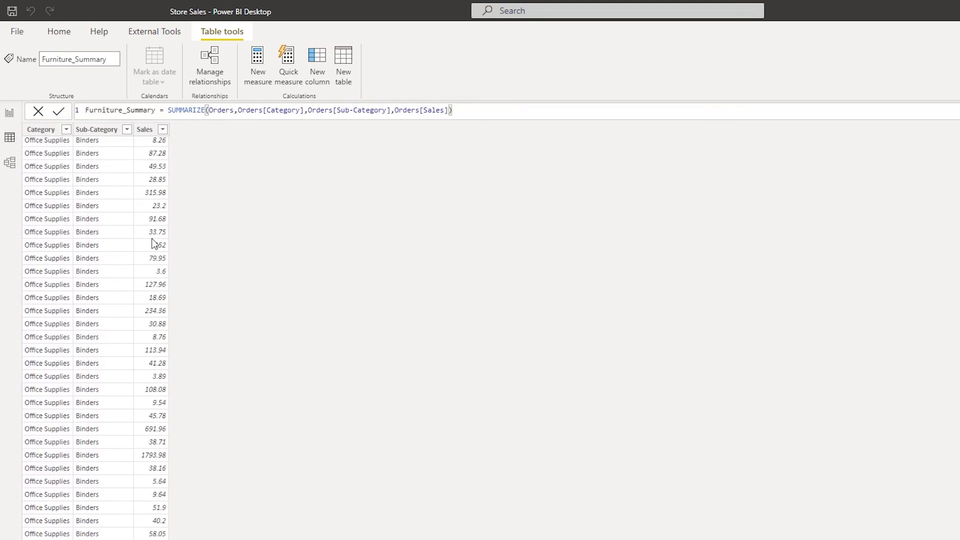
pyautogui.scroll(5, 154, 232)
pyautogui.scroll(6, 155, 233)
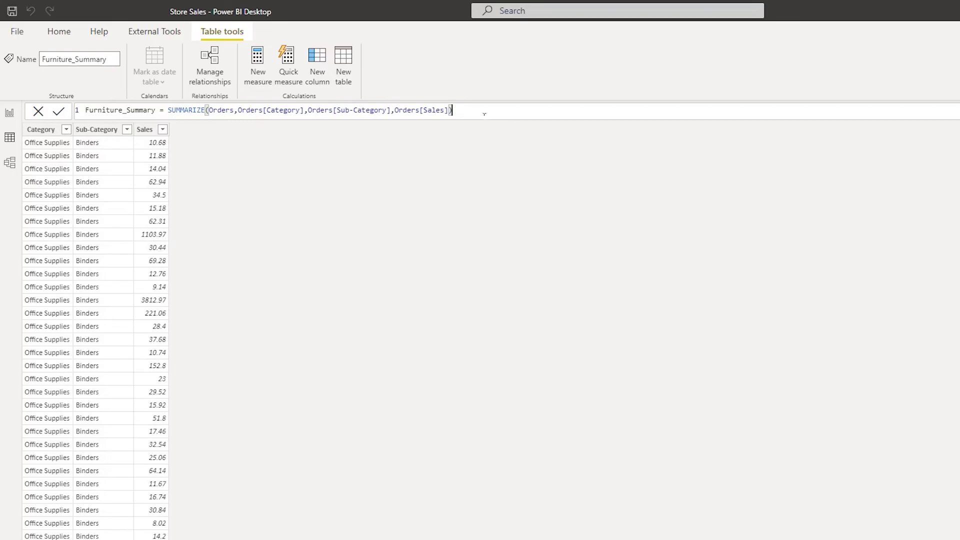
pyautogui.press('BackSpace')
pyautogui.press('BackSpace')
pyautogui.press('BackSpace')
pyautogui.press('BackSpace')
pyautogui.press('BackSpace')
pyautogui.press('BackSpace')
pyautogui.press('BackSpace')
pyautogui.press('BackSpace')
pyautogui.press('BackSpace')
pyautogui.press('BackSpace')
pyautogui.press('BackSpace')
pyautogui.press('BackSpace')
pyautogui.press('BackSpace')
pyautogui.press('BackSpace')
# Replace Orders[Sales] with "Sales_Amount", [Total sales] and close the SUMMARIZE formula
pyautogui.write('"Sales_Amount",')
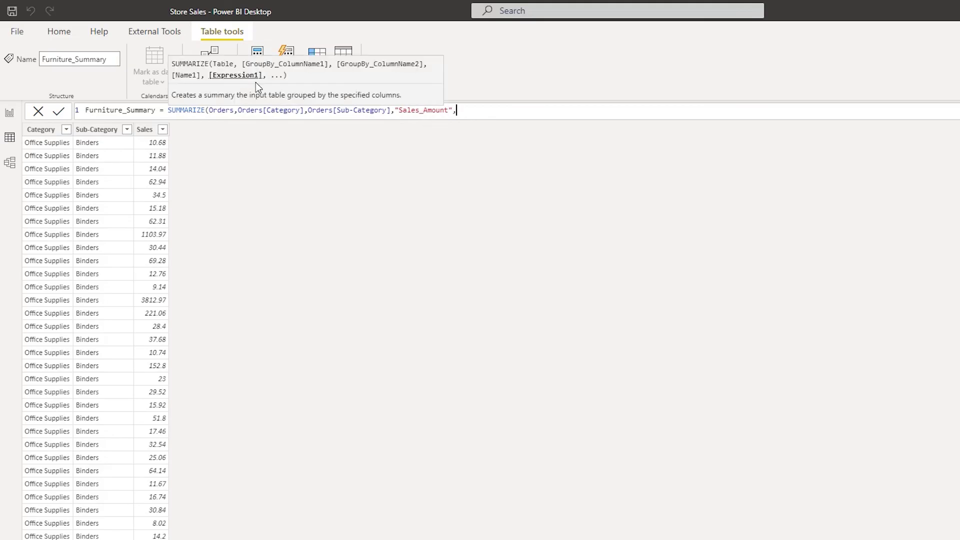
pyautogui.write('total')
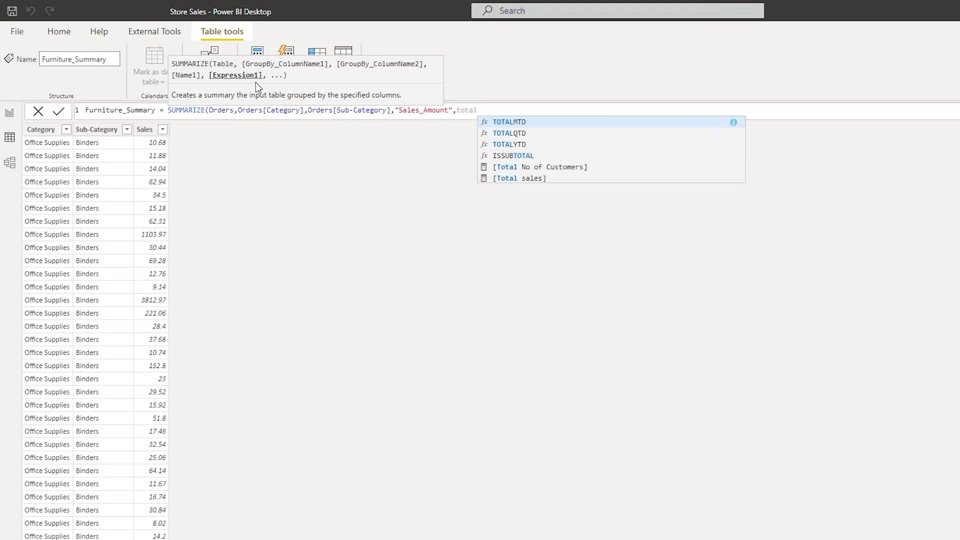
pyautogui.press('Down')
pyautogui.press('Down')
pyautogui.press('Down')
pyautogui.press('Down')
pyautogui.press('Down')
pyautogui.press('Tab')
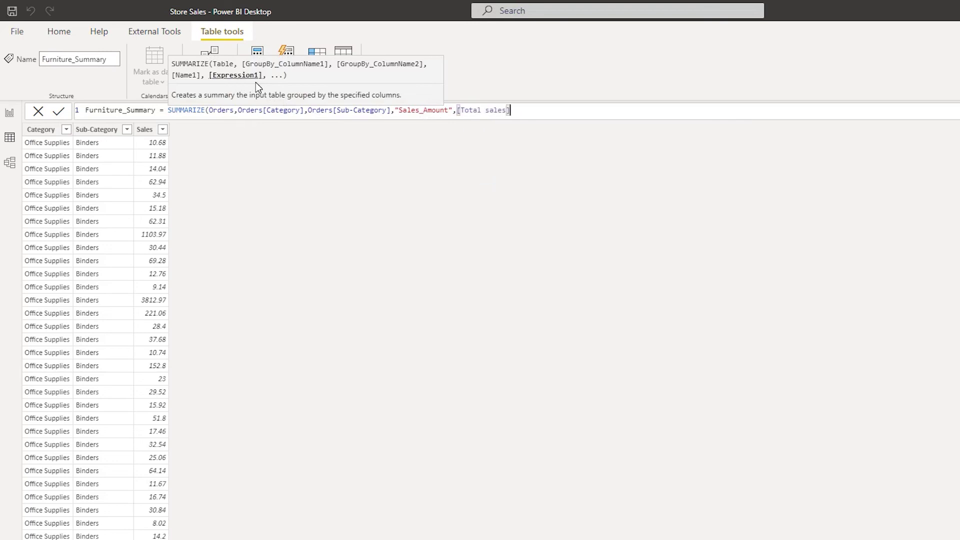
pyautogui.write(')')
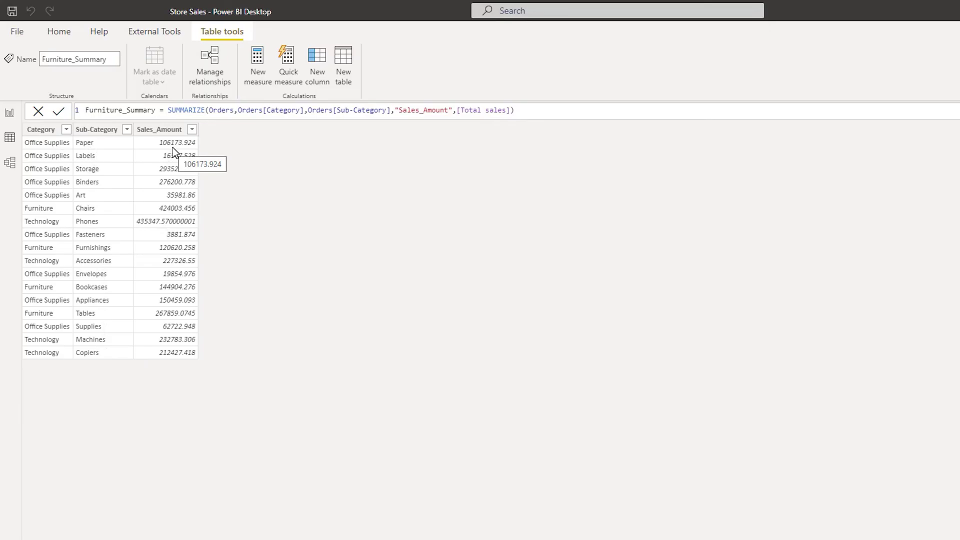
pyautogui.click(532, 115)
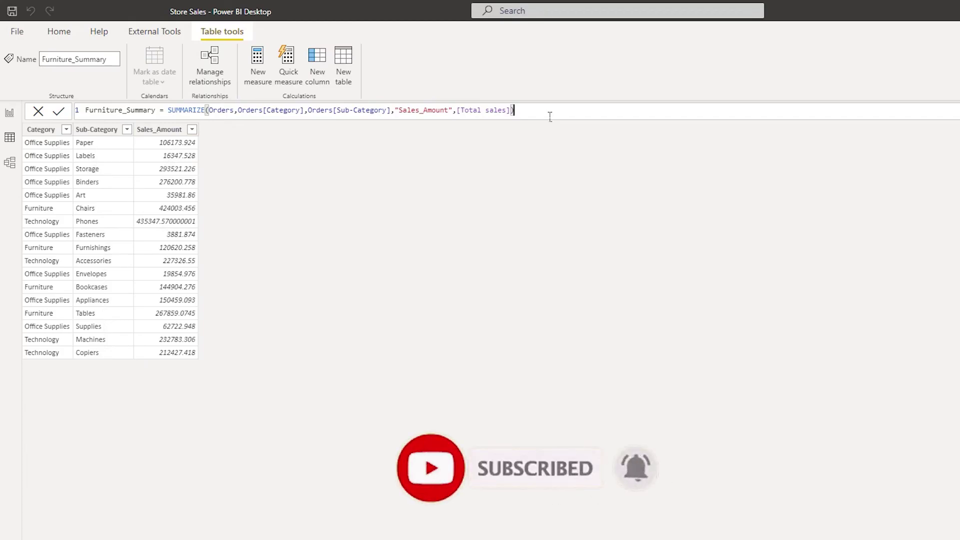
pyautogui.click(209, 110)
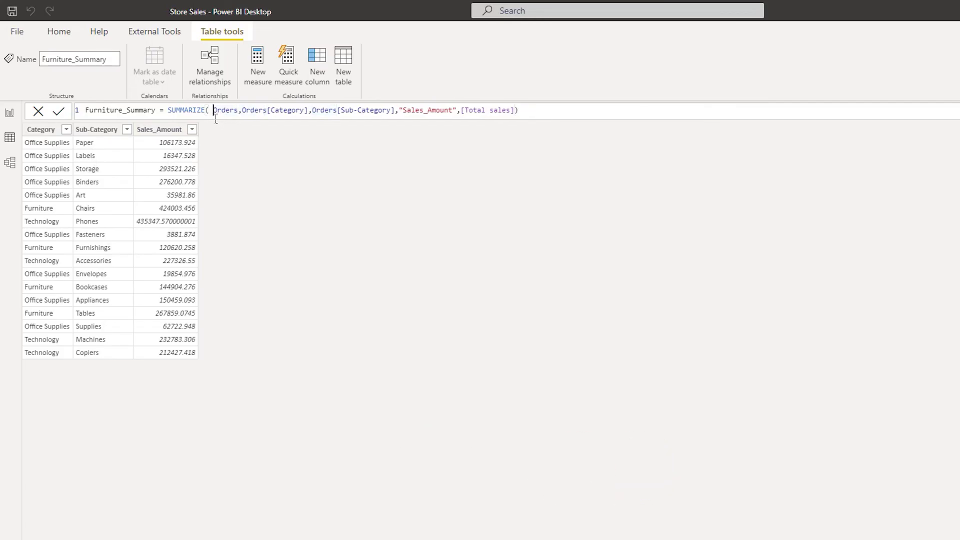
pyautogui.press('Left')
# Insert FILTER(Orders, Orders[Category]="Furniture") as SUMMARIZE's first argument and commit the formula
pyautogui.write('FILTER(')
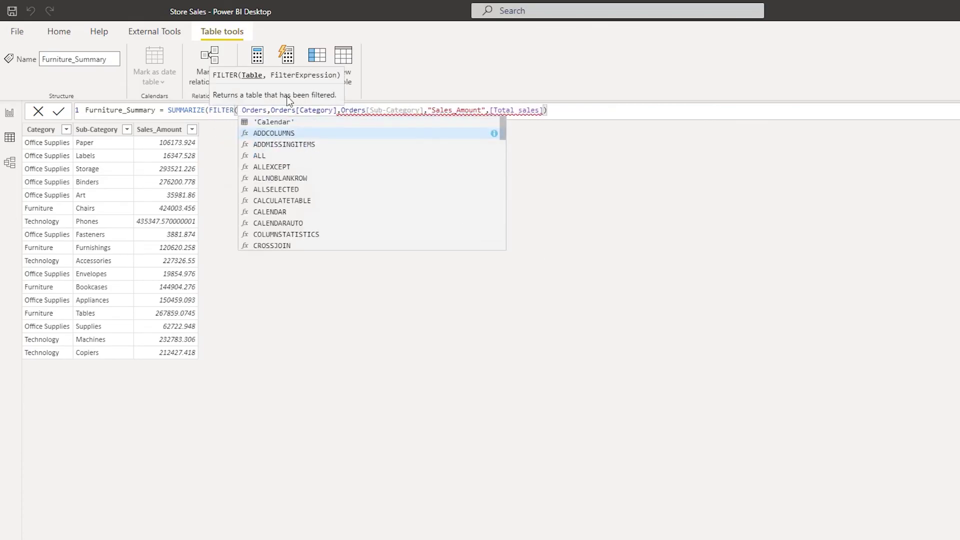
pyautogui.write('Orders')
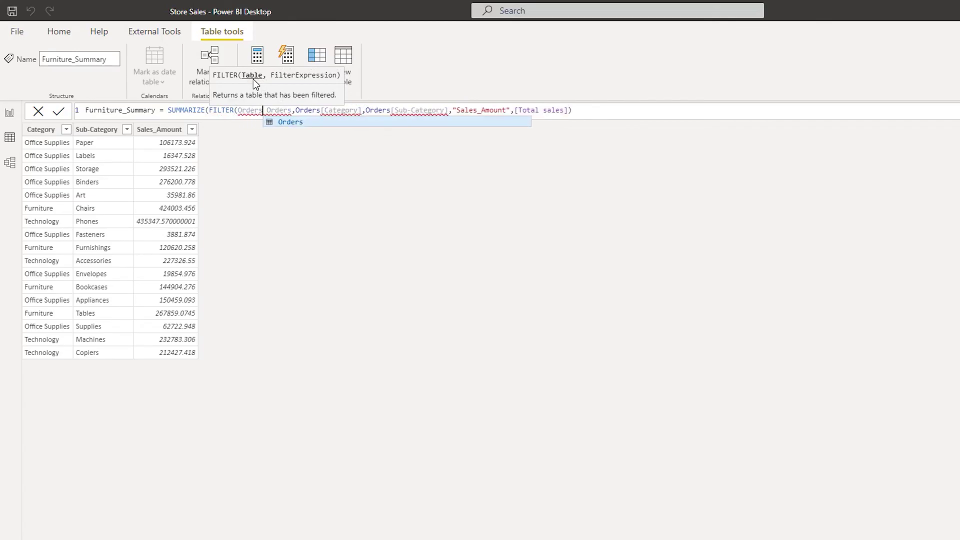
pyautogui.write(',')
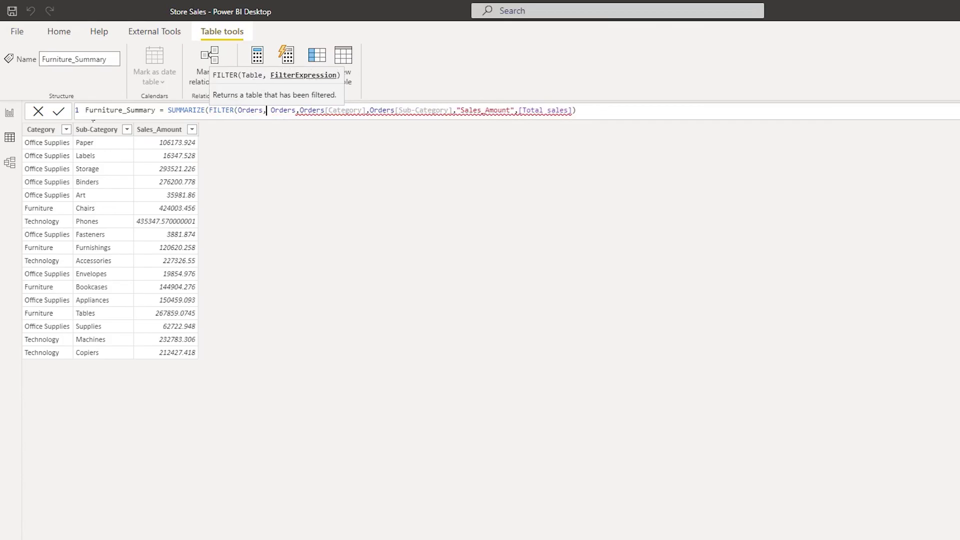
pyautogui.write('Cate')
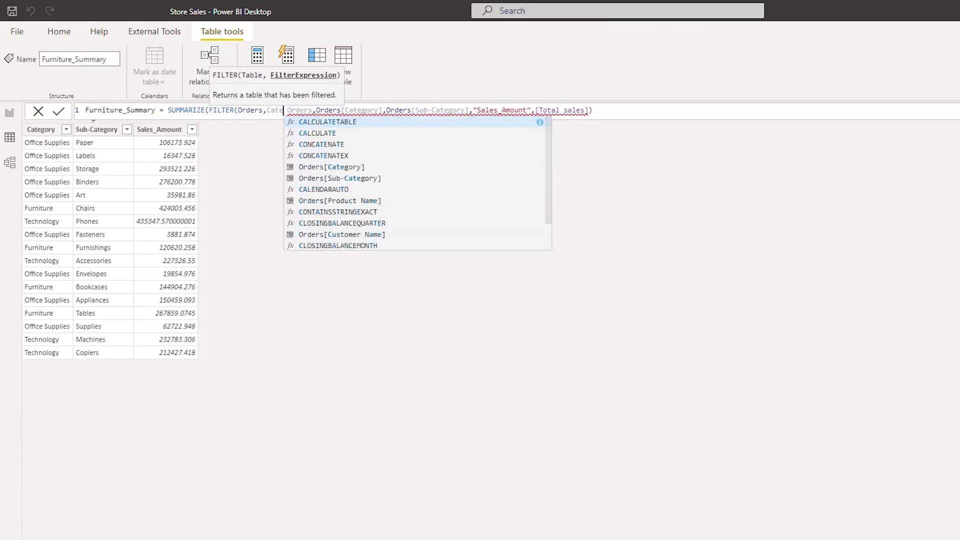
pyautogui.write('gory')
pyautogui.press('Tab')
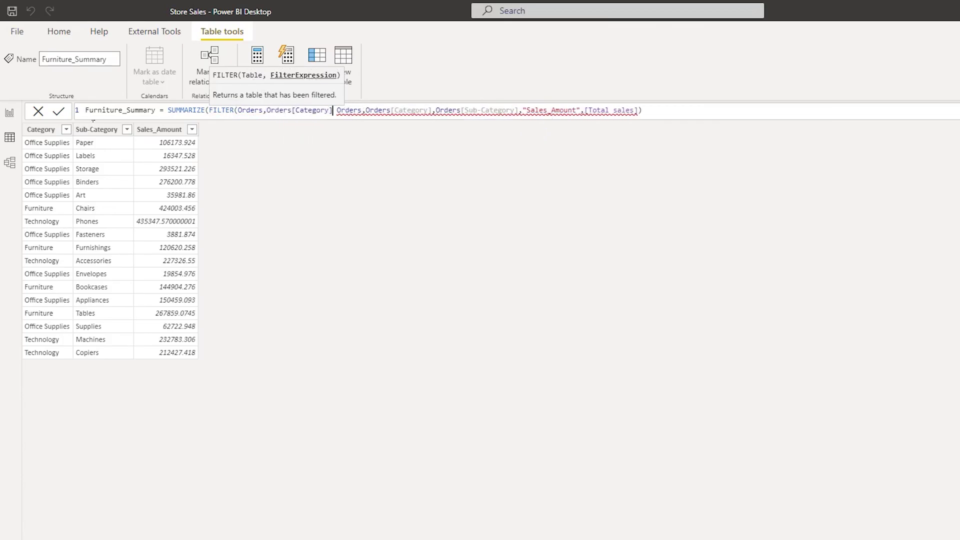
pyautogui.write('=')
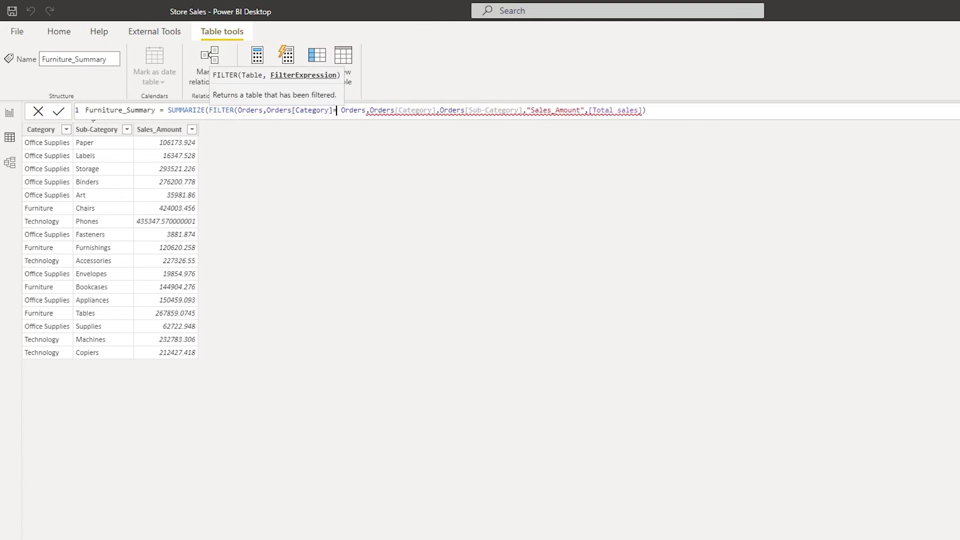
pyautogui.write('"Furn')
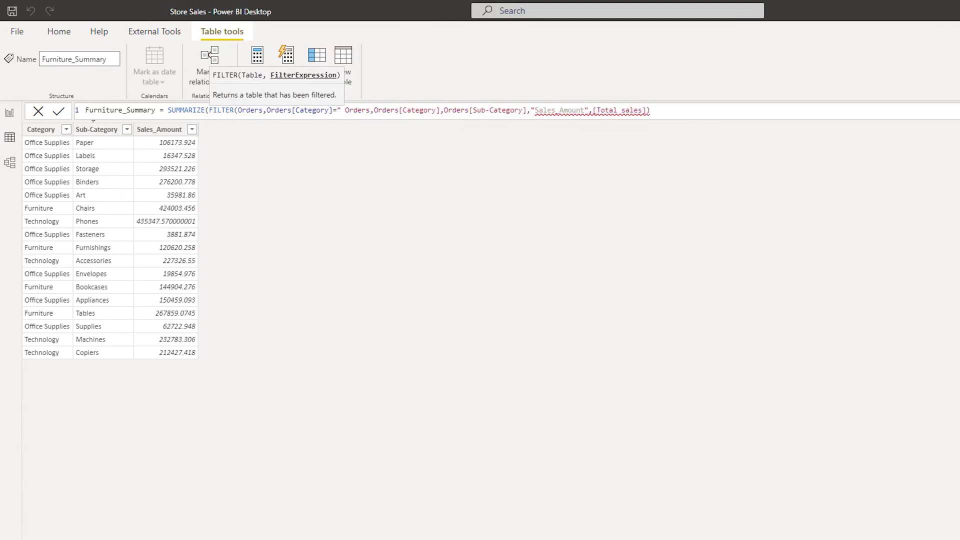
pyautogui.write('i')
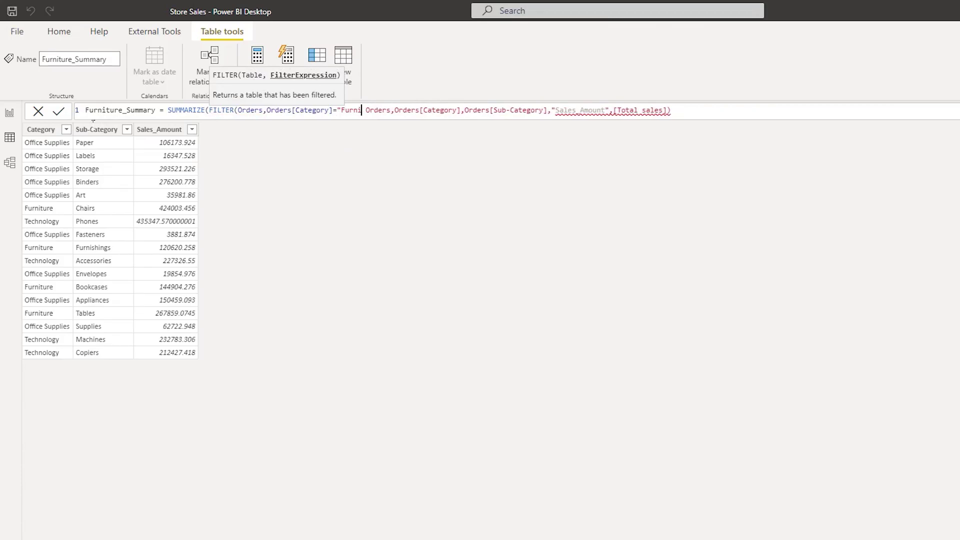
pyautogui.write('ture"')
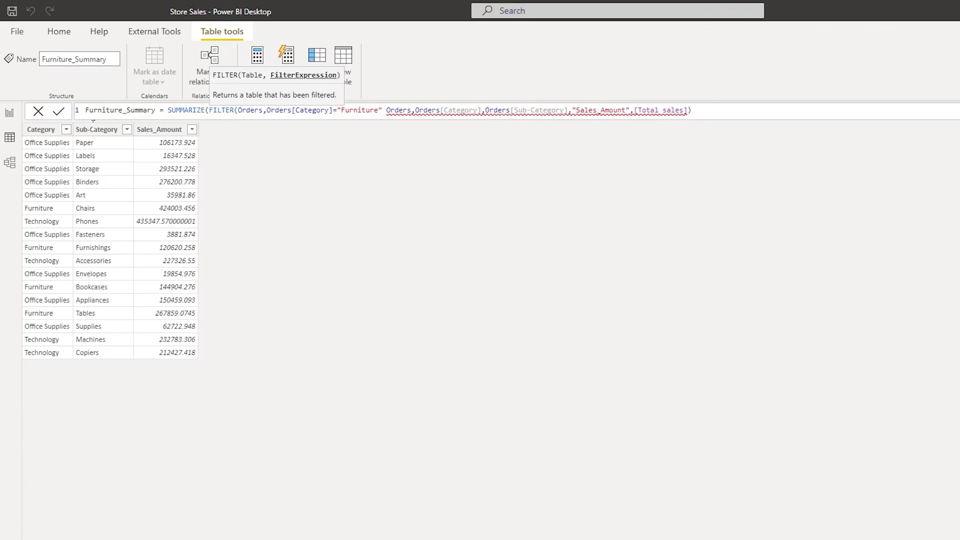
pyautogui.write('),')
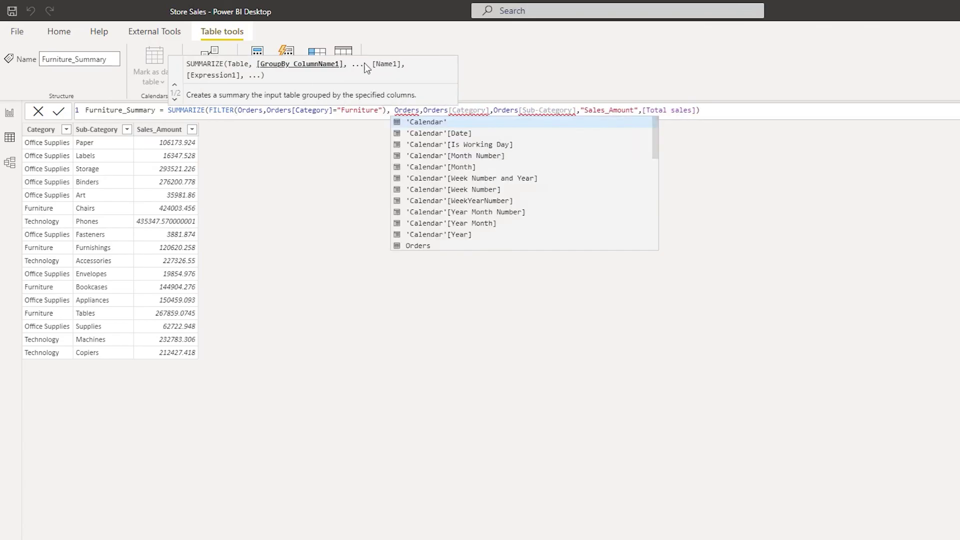
pyautogui.click(731, 111)
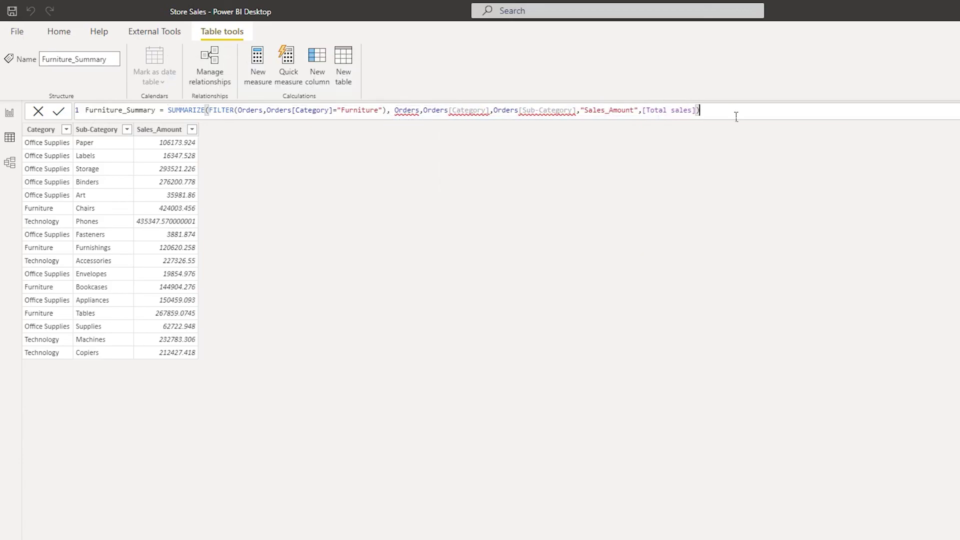
pyautogui.click(685, 177)
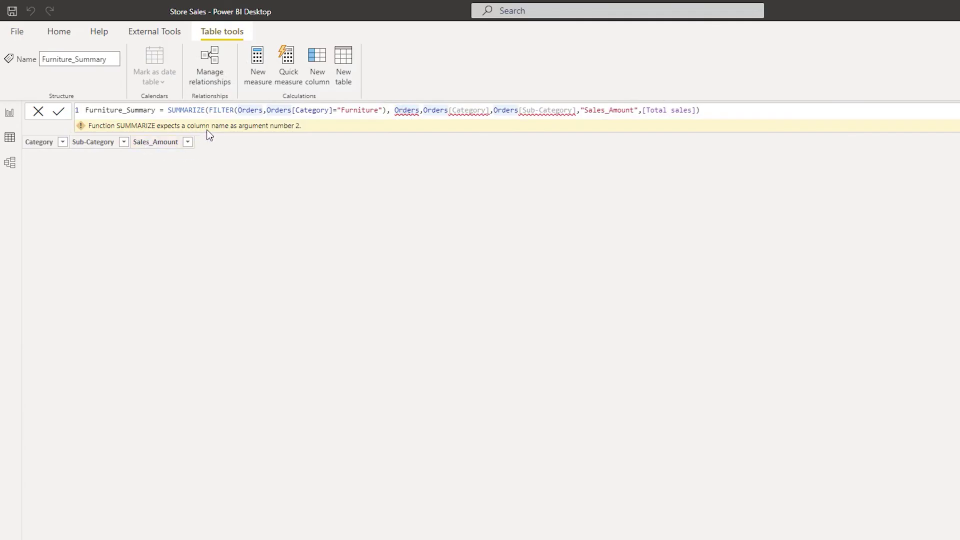
# Delete the redundant Orders argument following the FILTER expression in the formula
pyautogui.click(421, 111)
pyautogui.press('BackSpace')
pyautogui.press('BackSpace')
pyautogui.press('BackSpace')
pyautogui.press('BackSpace')
pyautogui.press('BackSpace')
pyautogui.press('BackSpace')
pyautogui.press('BackSpace')
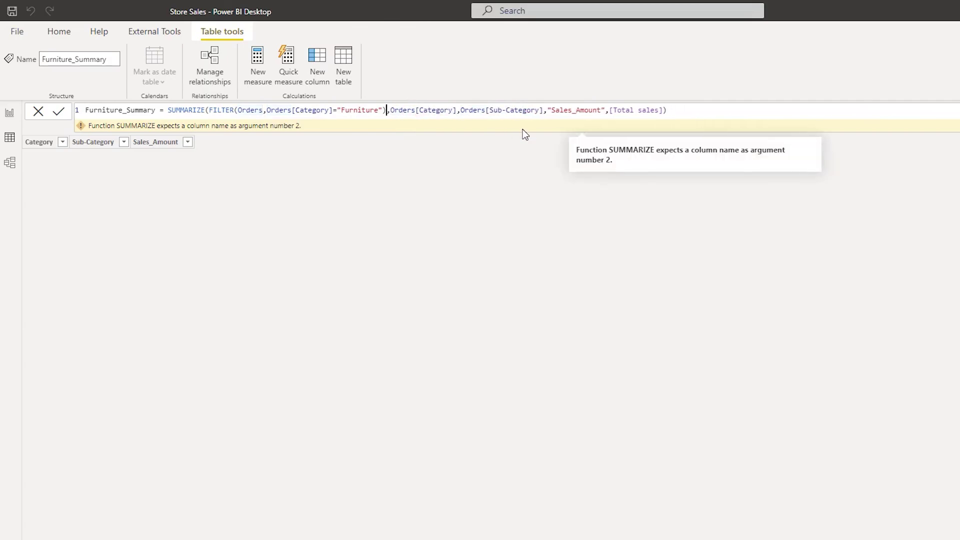